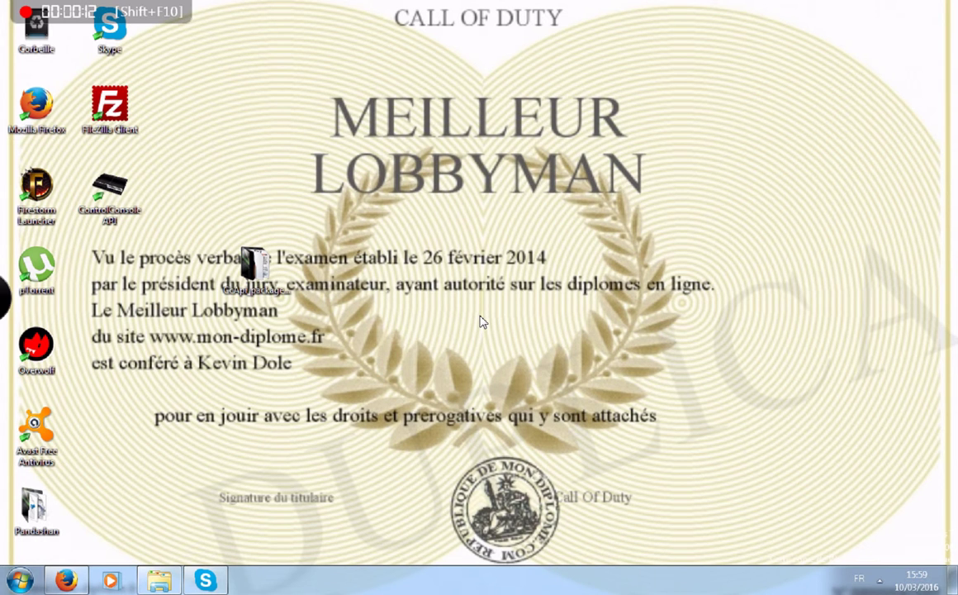
- Move the CcApi package folder and the ControlConsole API shortcut to new spots on the desktop
{"action": "left_click_drag", "start_coordinate": [287, 262], "coordinate": [365, 114]}
{"action": "mouse_move", "coordinate": [122, 199]}
{"action": "left_mouse_down"}
{"action": "mouse_move", "coordinate": [264, 313]}
{"action": "mouse_move", "coordinate": [435, 348]}
{"action": "mouse_move", "coordinate": [475, 310]}
{"action": "mouse_move", "coordinate": [496, 244]}
{"action": "mouse_move", "coordinate": [413, 355]}
{"action": "mouse_move", "coordinate": [124, 206]}
{"action": "left_mouse_up"}
{"action": "left_click", "coordinate": [261, 242]}
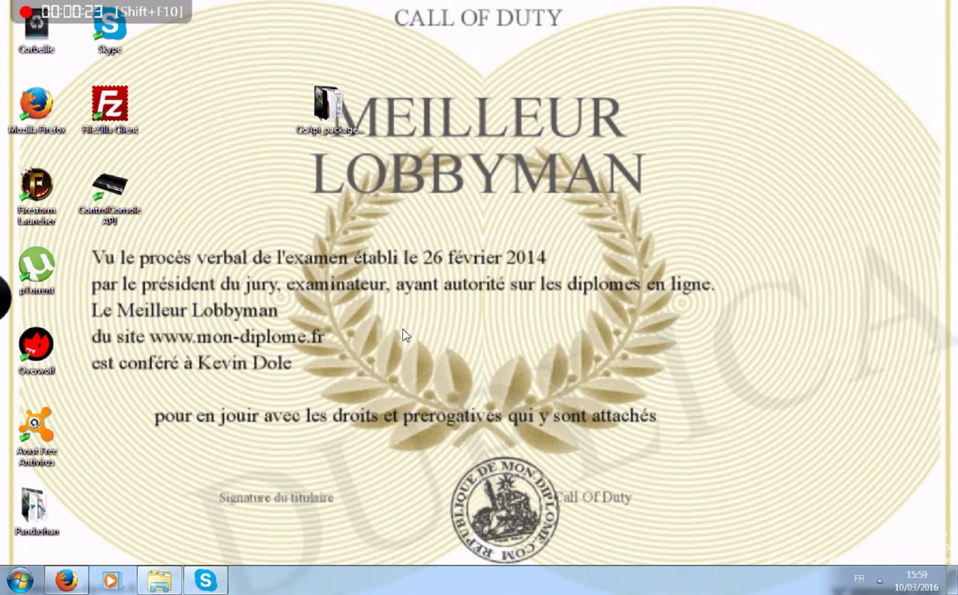
{"action": "left_click", "coordinate": [881, 580]}
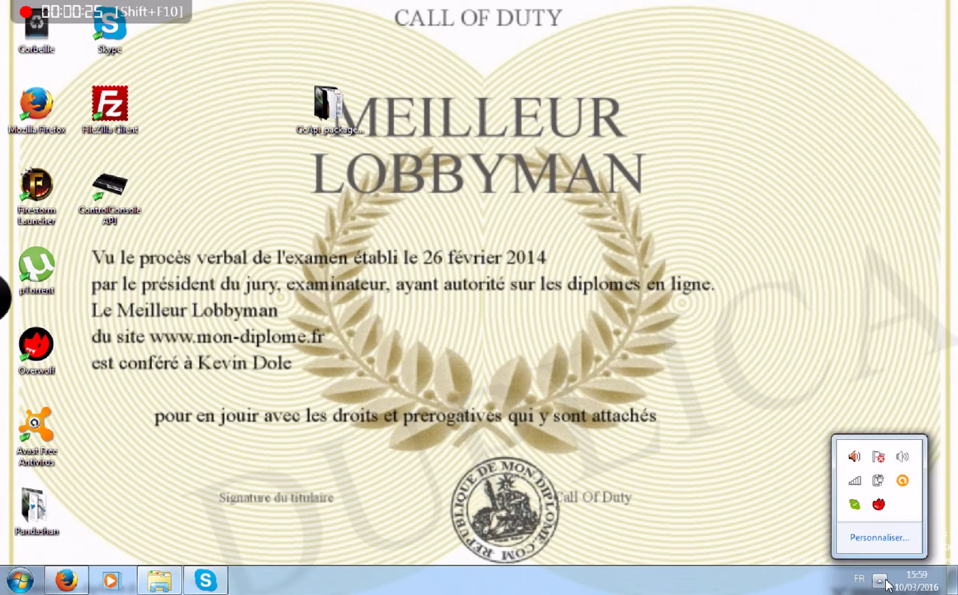
{"action": "left_click_drag", "start_coordinate": [121, 191], "coordinate": [384, 332]}
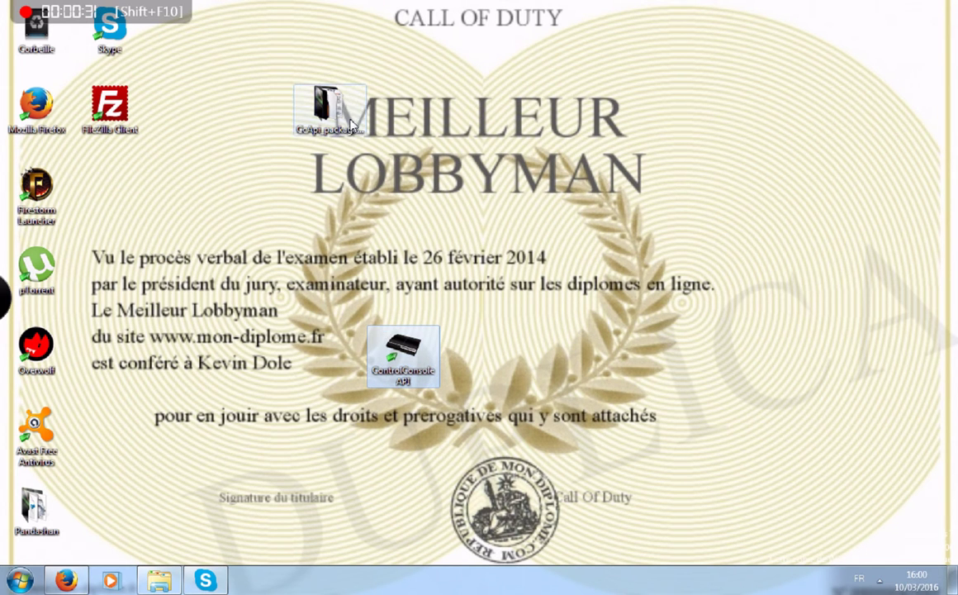
- Delete the CcApi_package_2.60 folder from the desktop and confirm the deletion
{"action": "right_click", "coordinate": [351, 123]}
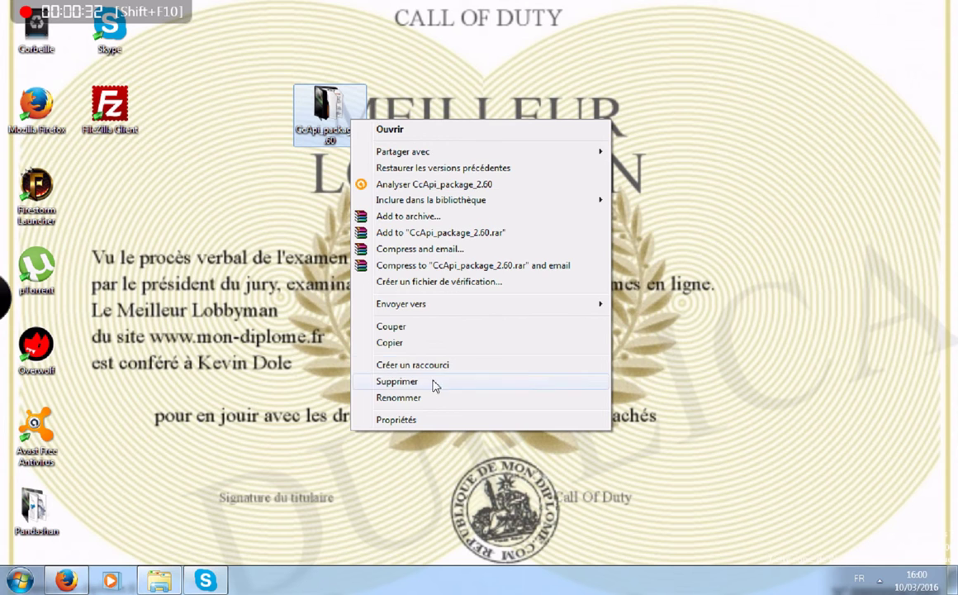
{"action": "left_click", "coordinate": [397, 381]}
{"action": "left_click", "coordinate": [495, 312]}
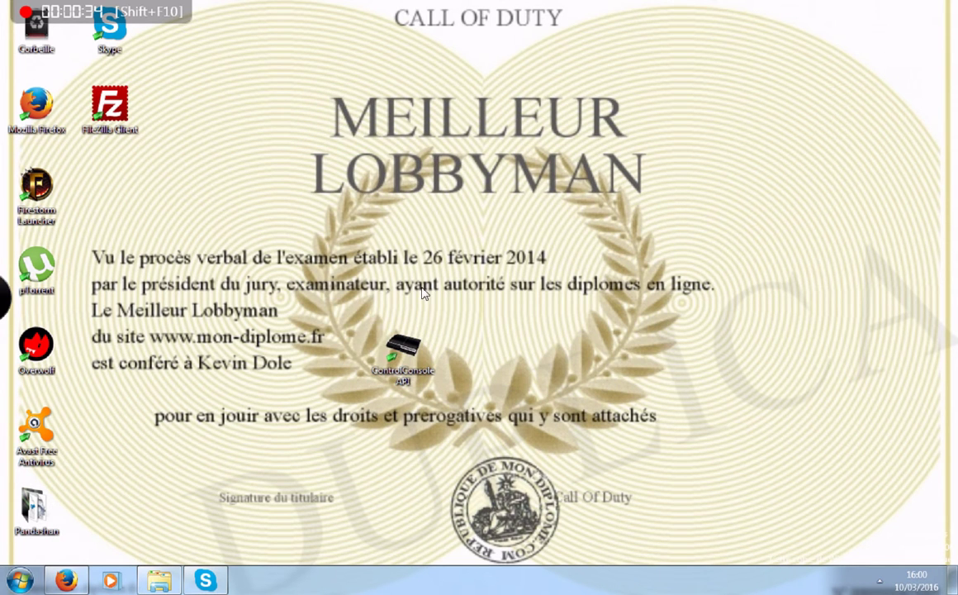
- Launch ControlConsole API from the desktop and delete the Lobbyman-Gratuit console from the Consoles list
{"action": "double_click", "coordinate": [403, 345]}
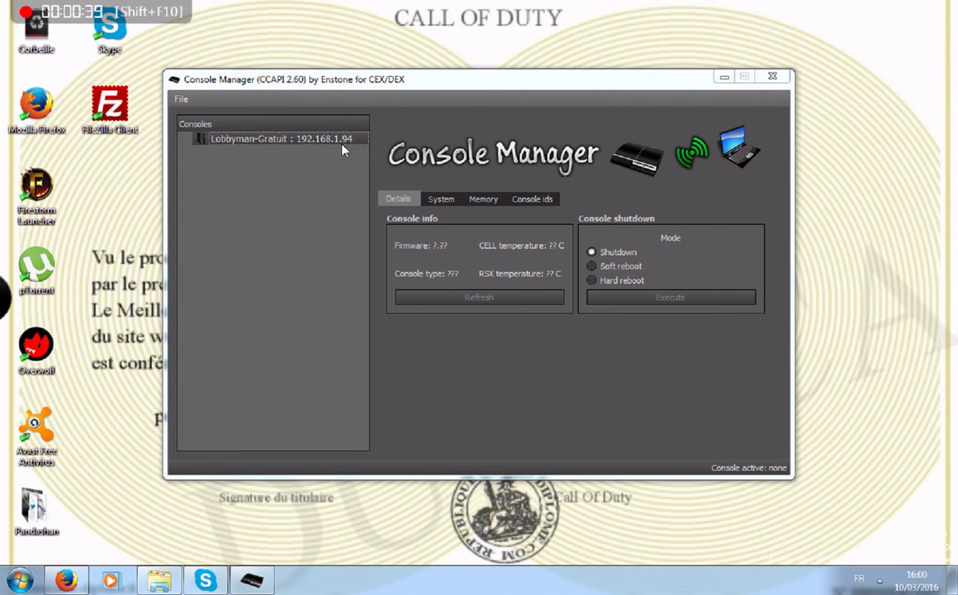
{"action": "left_click", "coordinate": [182, 99]}
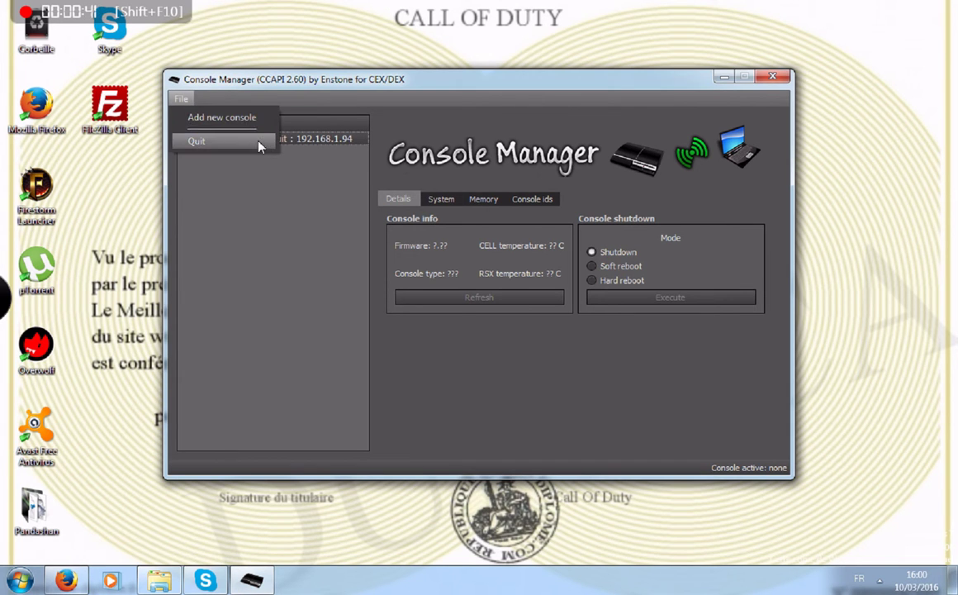
{"action": "left_click", "coordinate": [287, 138]}
{"action": "right_click", "coordinate": [291, 140]}
{"action": "left_click", "coordinate": [321, 163]}
- Add a new console named PS3 with the IP address 192.168.1.94
{"action": "left_click", "coordinate": [183, 99]}
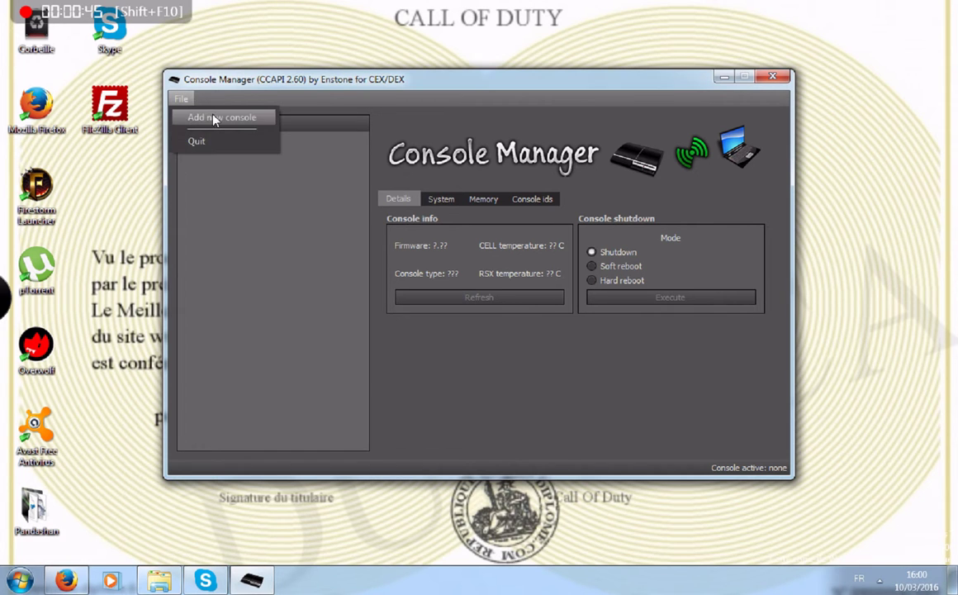
{"action": "left_click", "coordinate": [213, 117]}
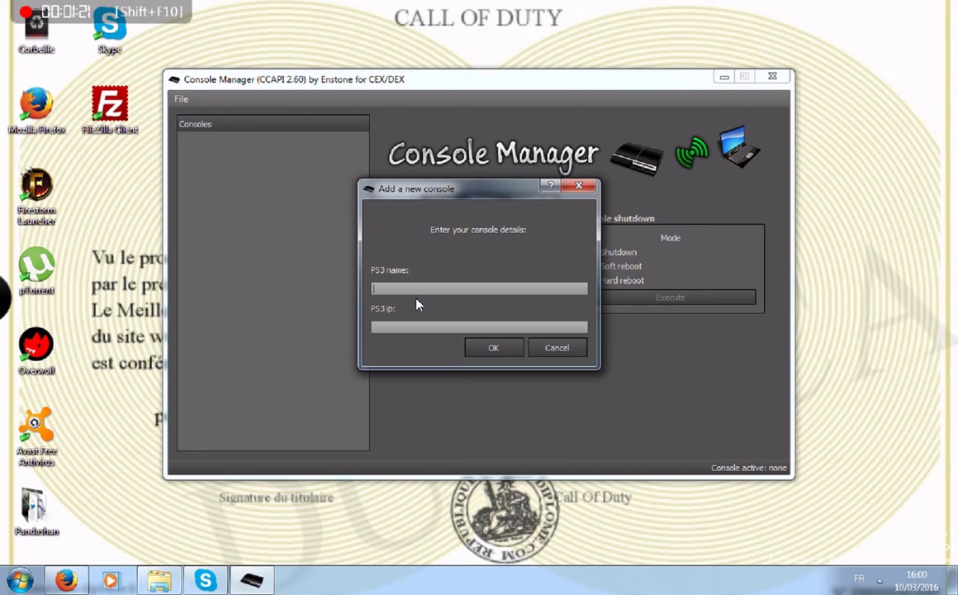
{"action": "type", "text": "PS3"}
{"action": "left_click", "coordinate": [405, 325]}
{"action": "type", "text": "1"}
{"action": "type", "text": "92"}
{"action": "type", "text": "_"}
{"action": "type", "text": "8"}
{"action": "type", "text": ".1"}
{"action": "type", "text": "."}
{"action": "type", "text": "0"}
{"action": "key", "text": "BackSpace"}
{"action": "type", "text": "94"}
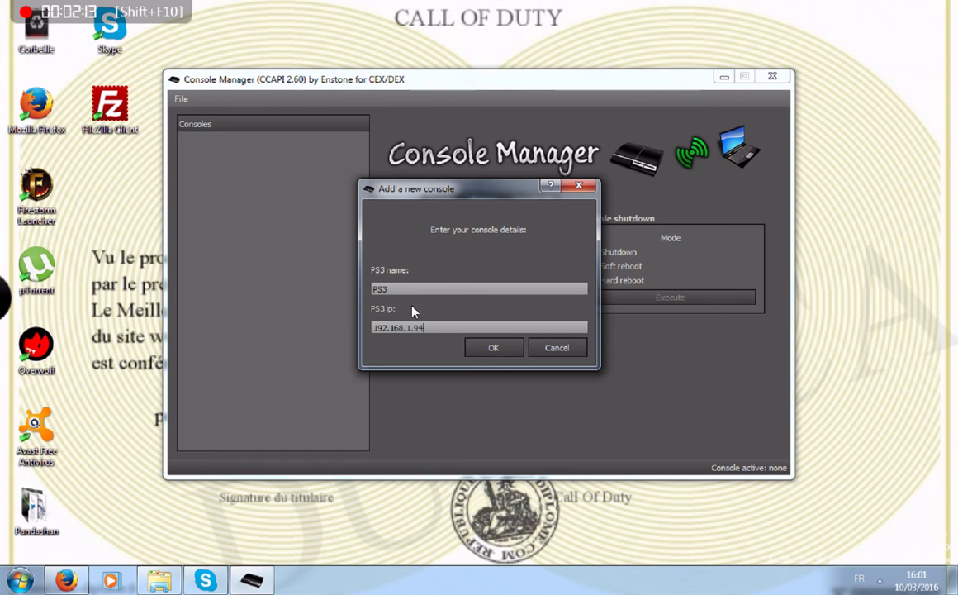
{"action": "left_click", "coordinate": [496, 348]}
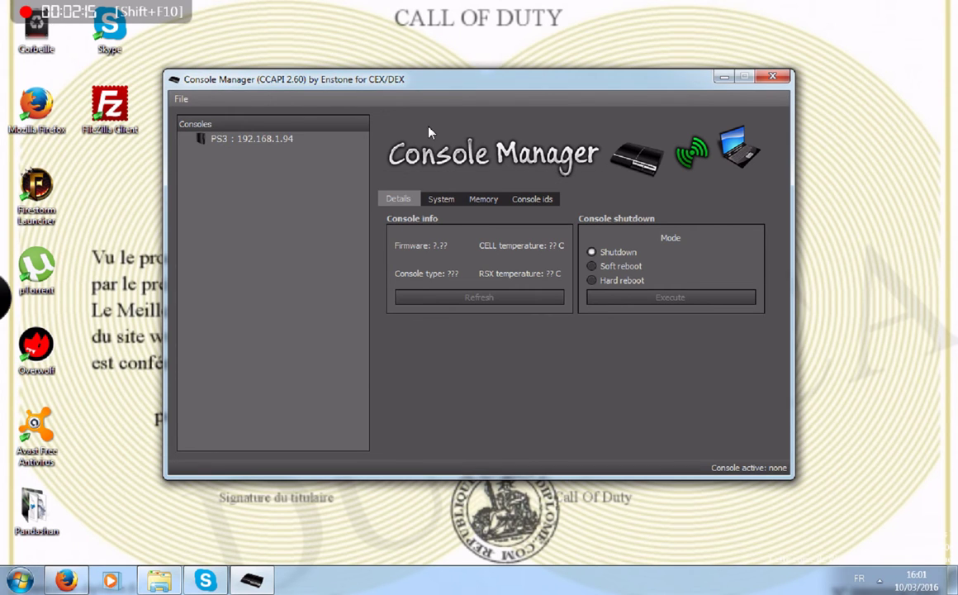
- Connect to the PS3 console and refresh its firmware, console type and temperature information
{"action": "left_click", "coordinate": [286, 142]}
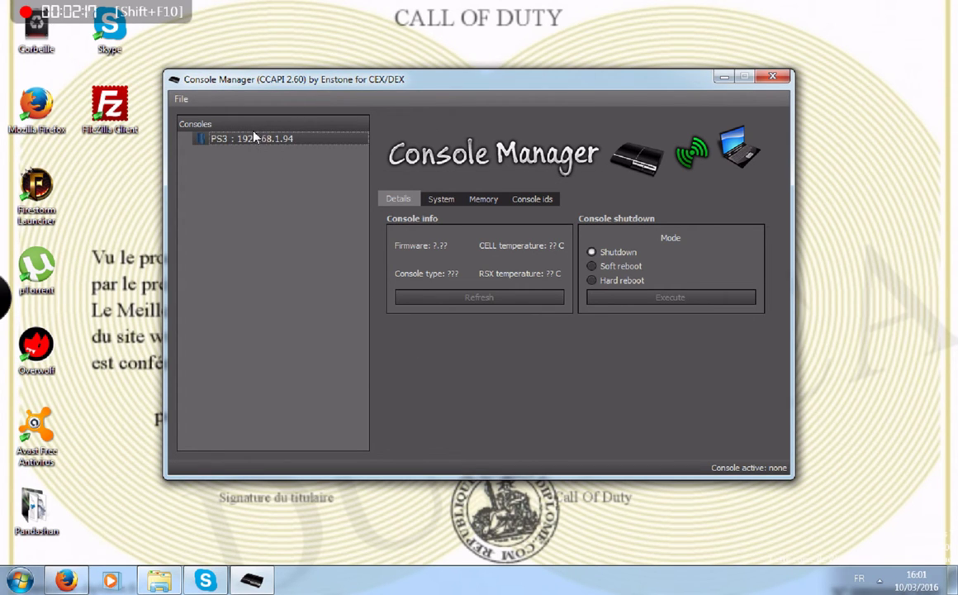
{"action": "right_click", "coordinate": [278, 142]}
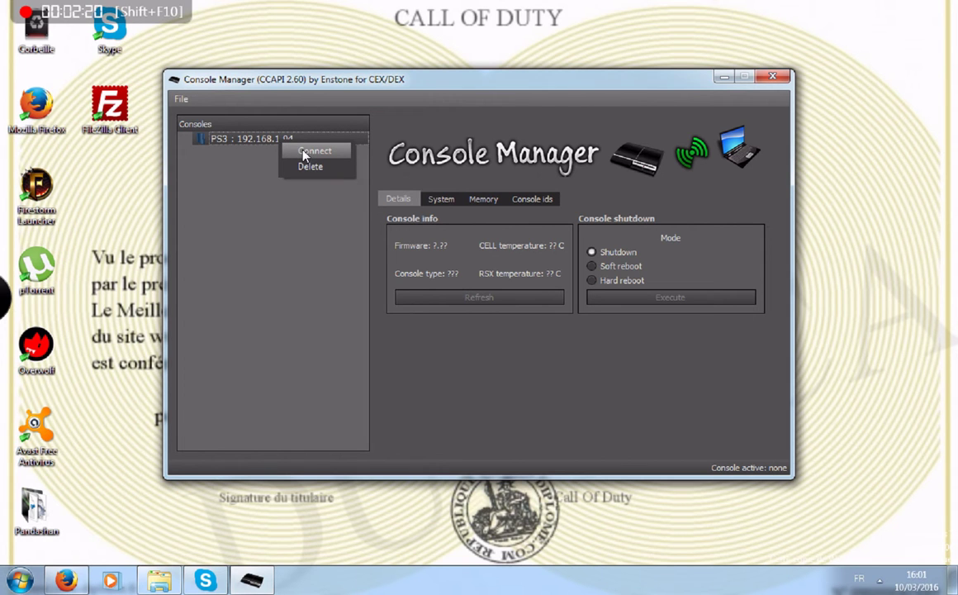
{"action": "left_click", "coordinate": [303, 152]}
{"action": "left_click_drag", "start_coordinate": [413, 233], "coordinate": [383, 231]}
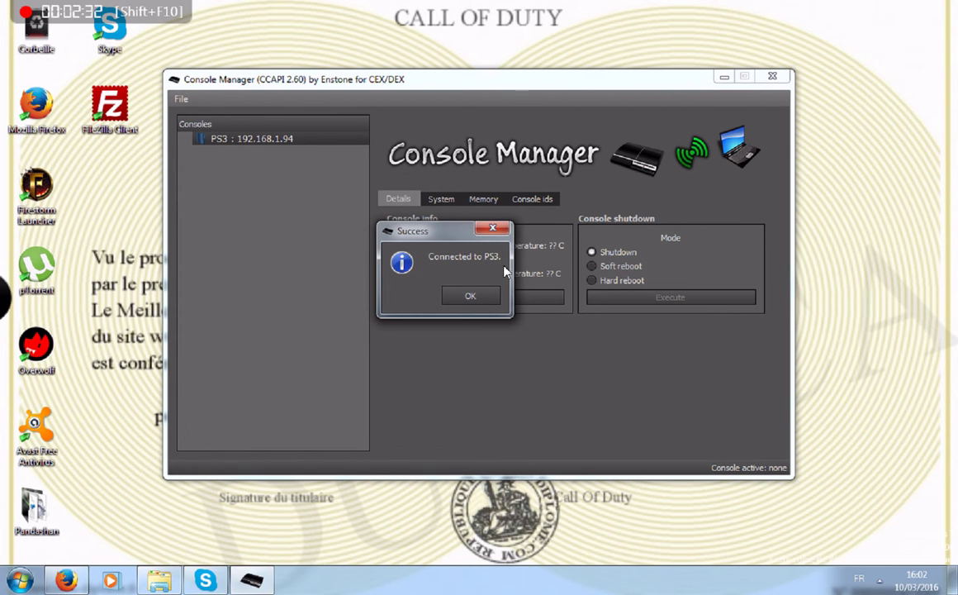
{"action": "left_click", "coordinate": [467, 295]}
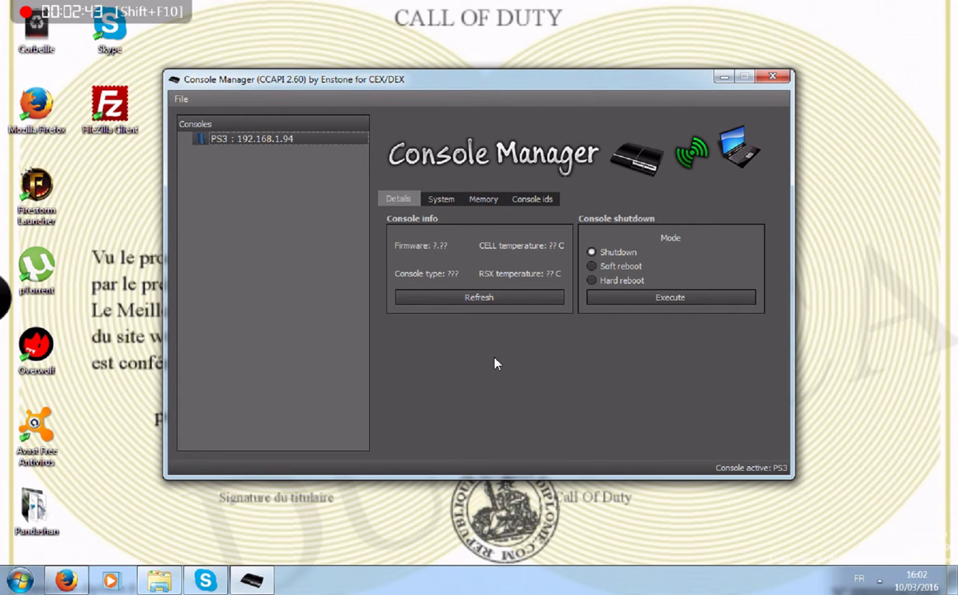
{"action": "left_click", "coordinate": [483, 299]}
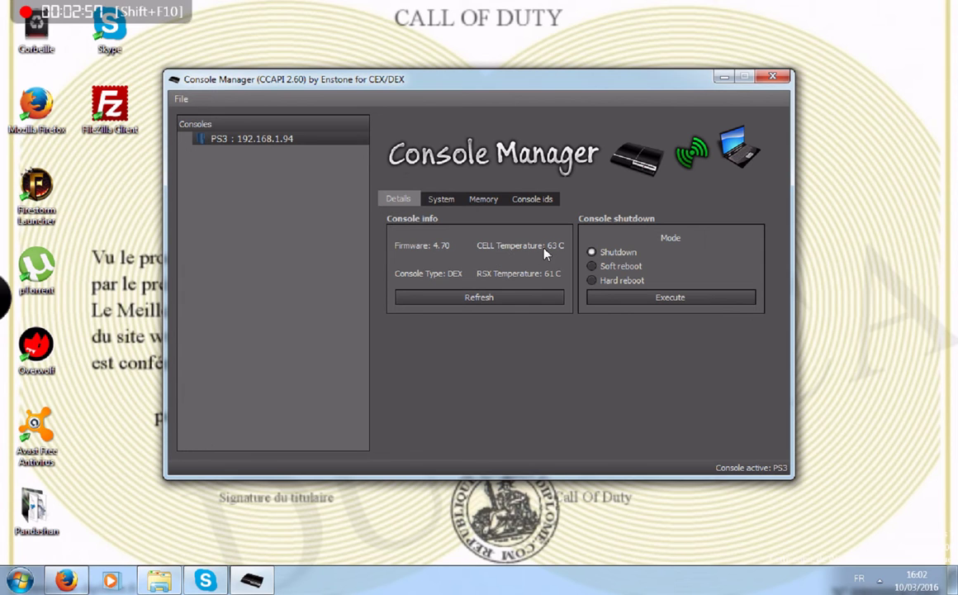
- Cycle the console shutdown mode through Soft reboot and Hard reboot, ending on Shutdown
{"action": "left_click", "coordinate": [621, 276]}
{"action": "left_click", "coordinate": [622, 282]}
{"action": "left_click", "coordinate": [625, 252]}
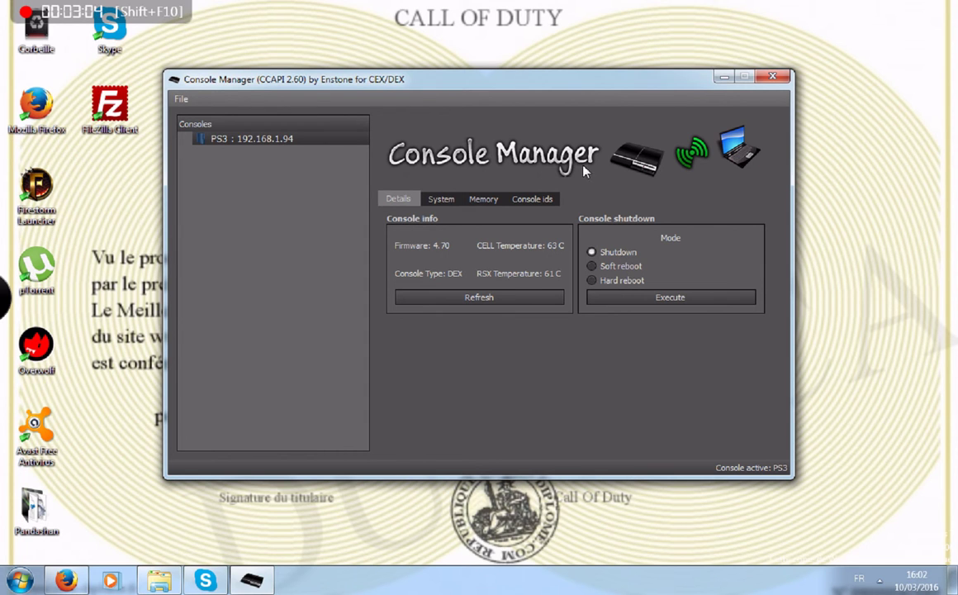
{"action": "left_click", "coordinate": [627, 272]}
{"action": "left_click", "coordinate": [625, 281]}
{"action": "left_click", "coordinate": [619, 253]}
- Apply the console LED setting with green on and red off, and browse the VSH Notify types, keeping Info
{"action": "left_click", "coordinate": [444, 199]}
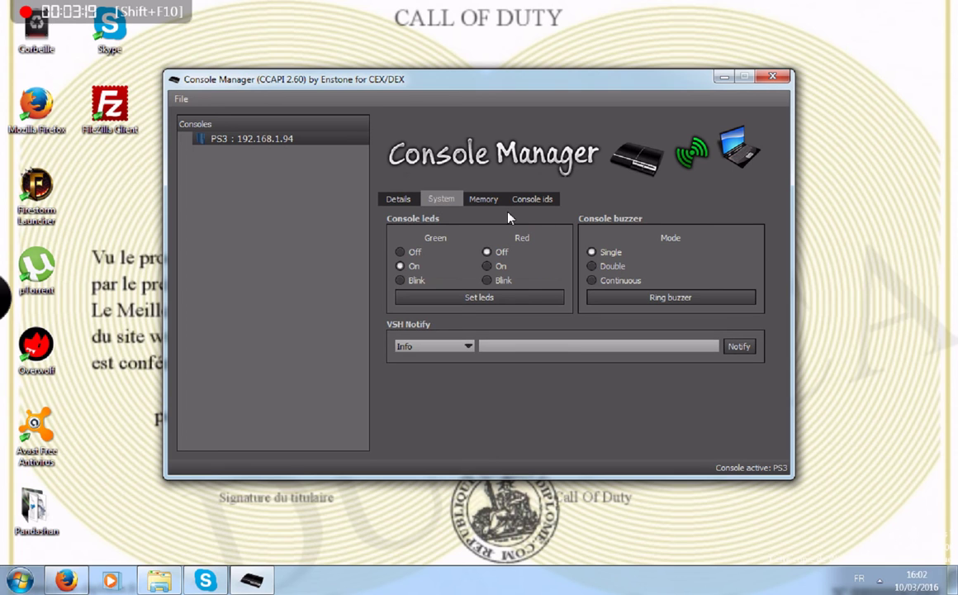
{"action": "left_click", "coordinate": [489, 299]}
{"action": "left_click", "coordinate": [452, 346]}
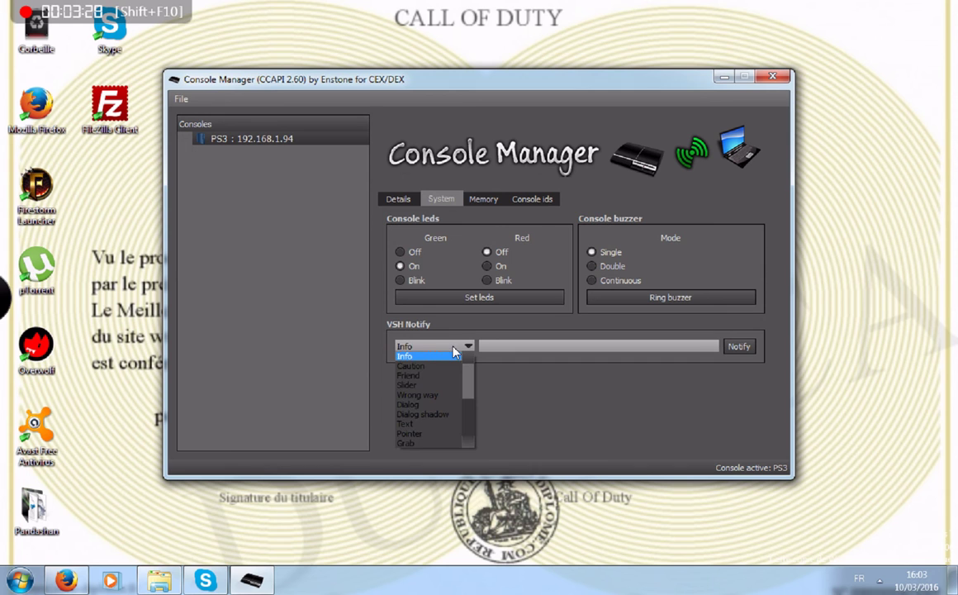
{"action": "scroll", "coordinate": [446, 413], "scroll_direction": "down", "scroll_amount": 3}
{"action": "scroll", "coordinate": [446, 413], "scroll_direction": "up", "scroll_amount": 3}
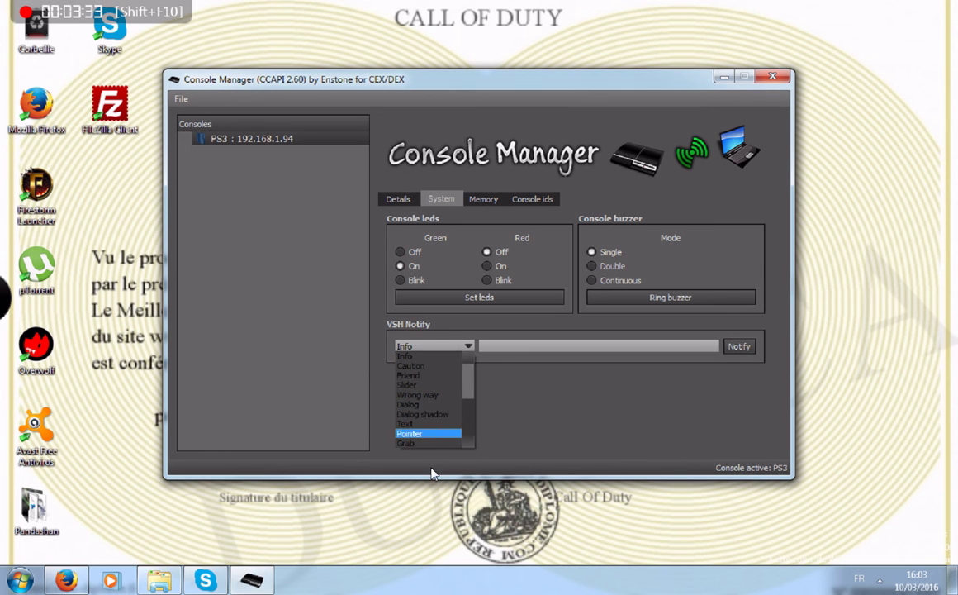
{"action": "left_click", "coordinate": [451, 352]}
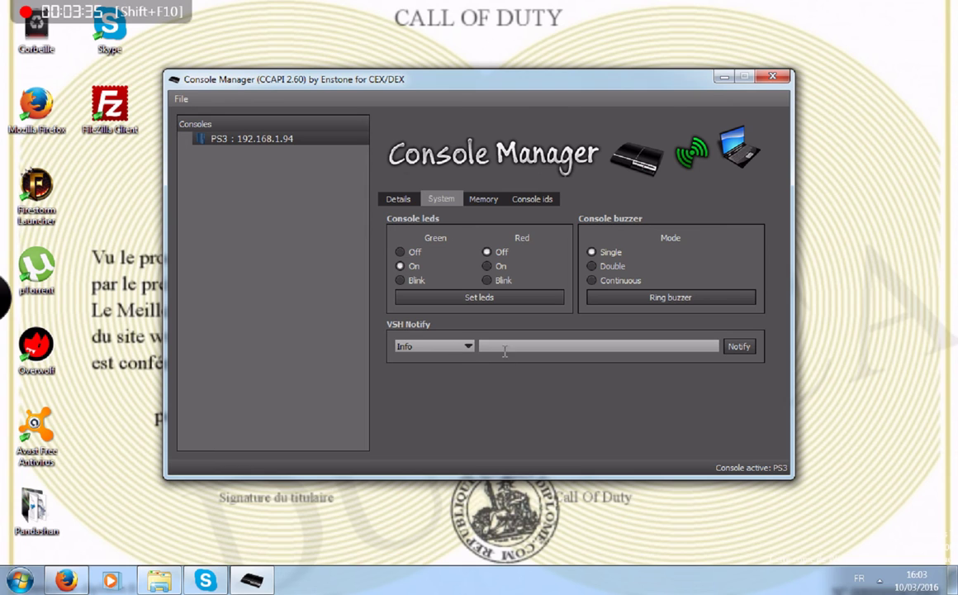
- Look over the memory editing, console ID and console details settings, and close Console Manager
{"action": "left_click", "coordinate": [483, 199]}
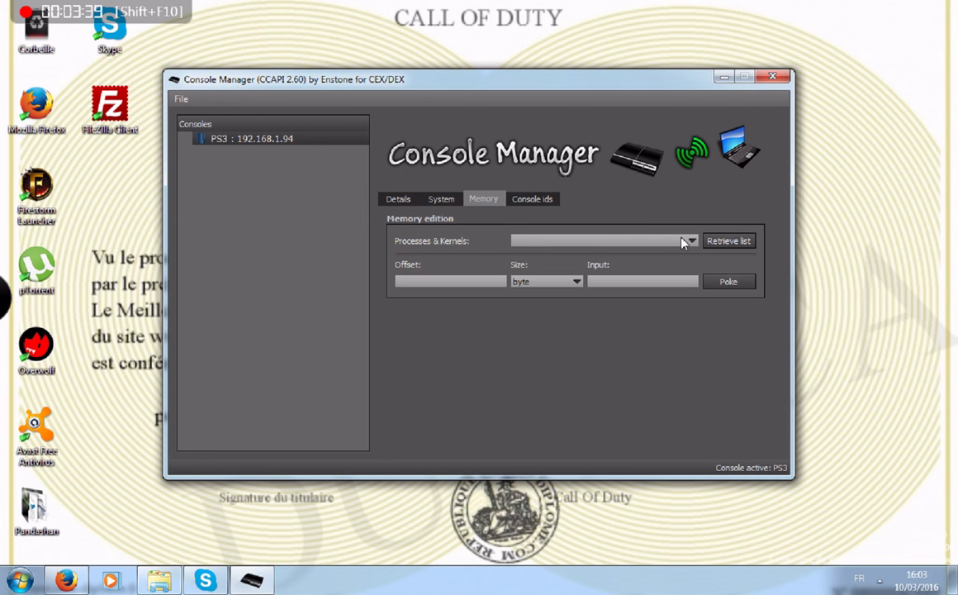
{"action": "left_click", "coordinate": [525, 200]}
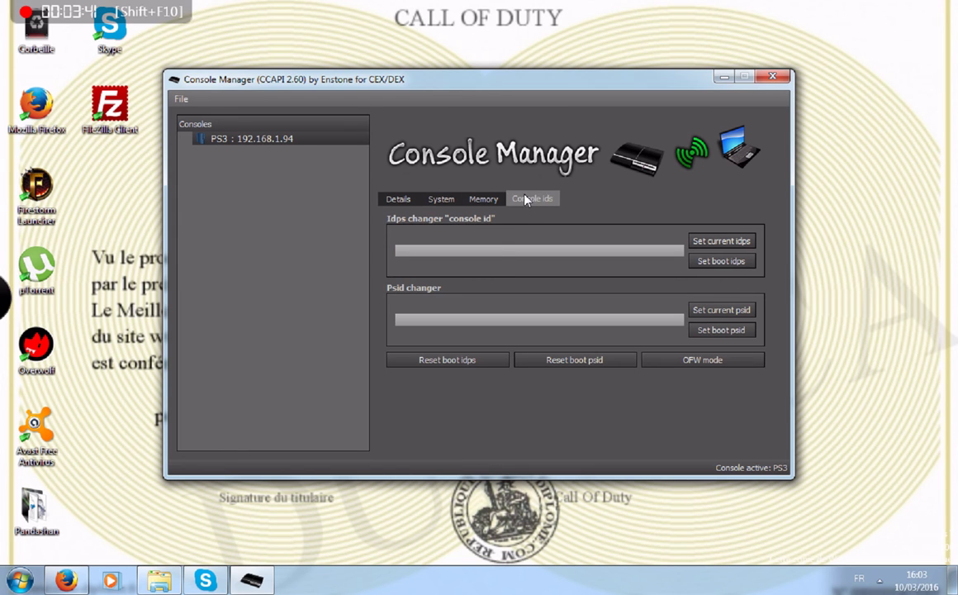
{"action": "left_click", "coordinate": [399, 201]}
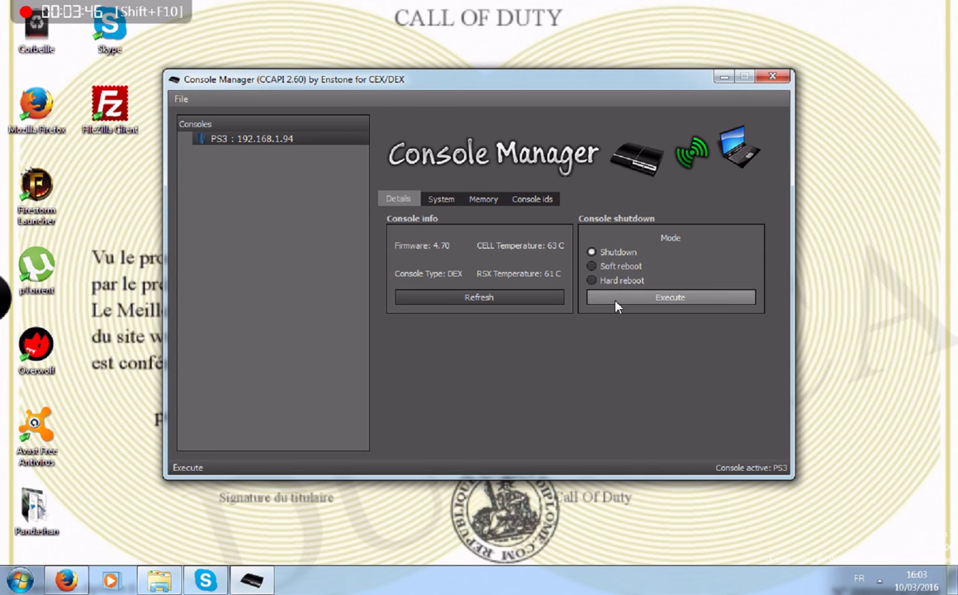
{"action": "left_click", "coordinate": [772, 77]}
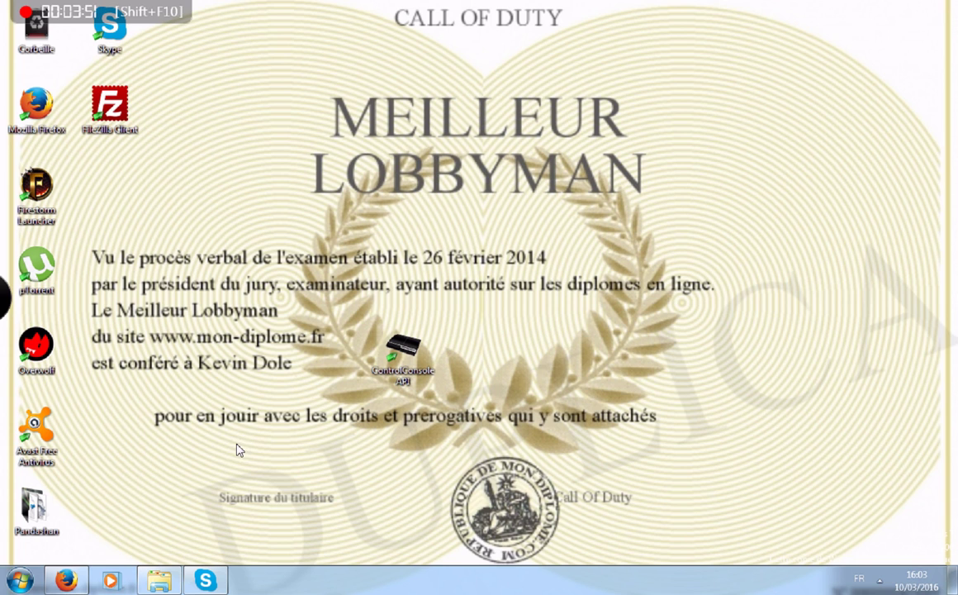